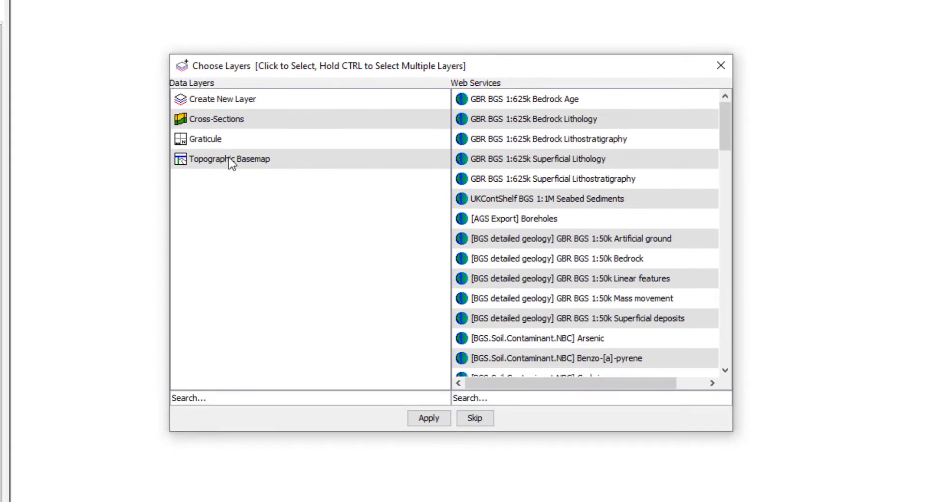
- Add the Topographic Basemap to the map and raise its opacity
click(223, 163)
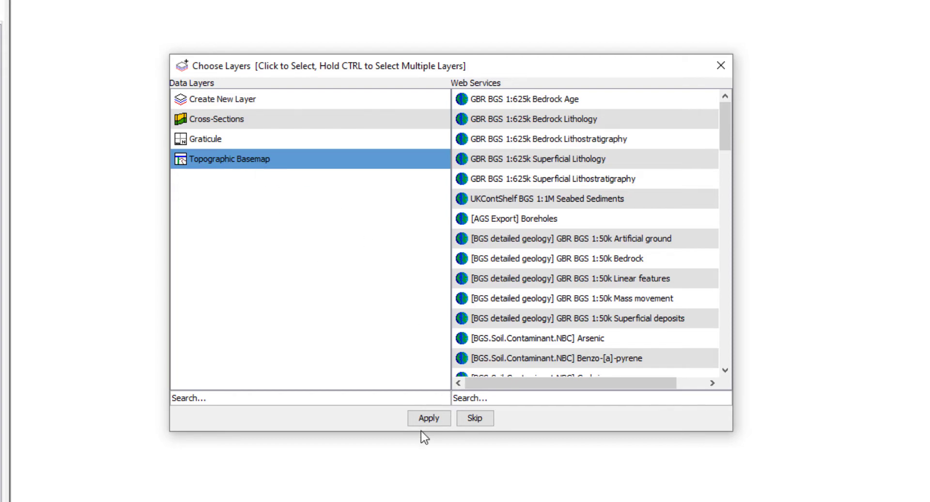
click(426, 419)
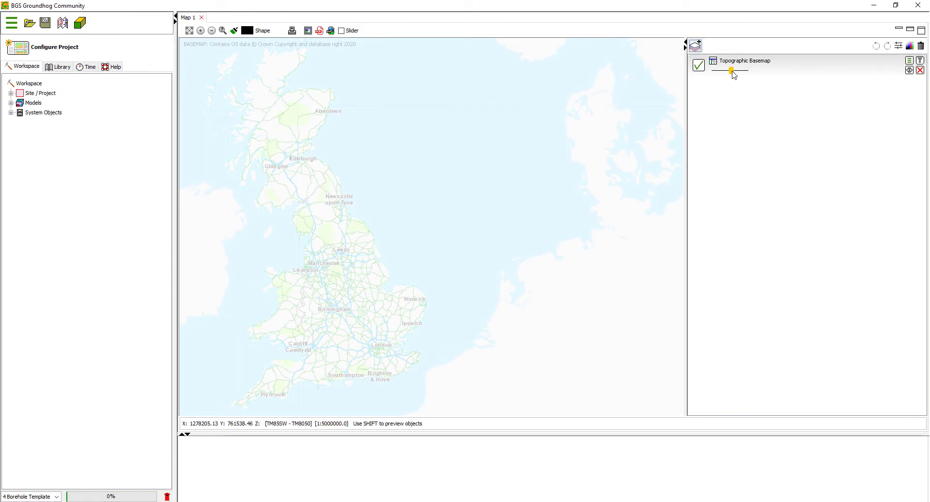
drag(732, 70, 749, 74)
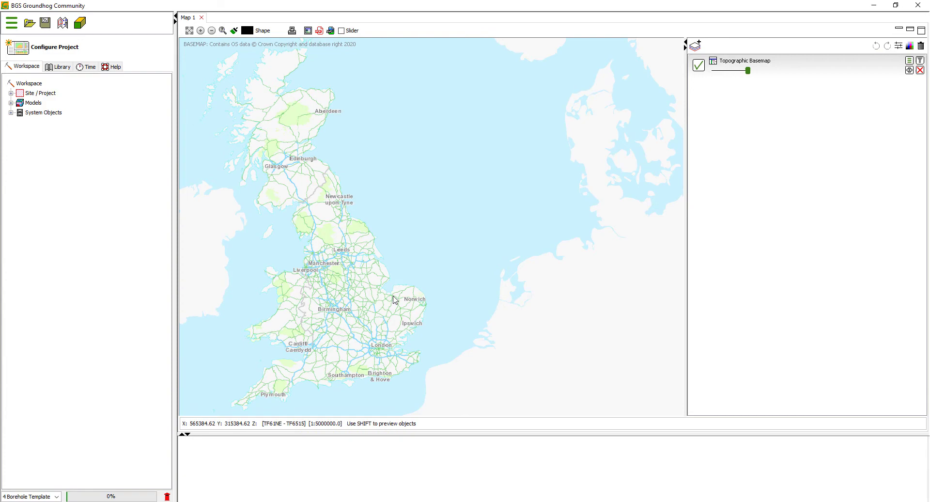
- Zoom in and centre the map view on King's Lynn docks
scroll(392, 299, up, 2)
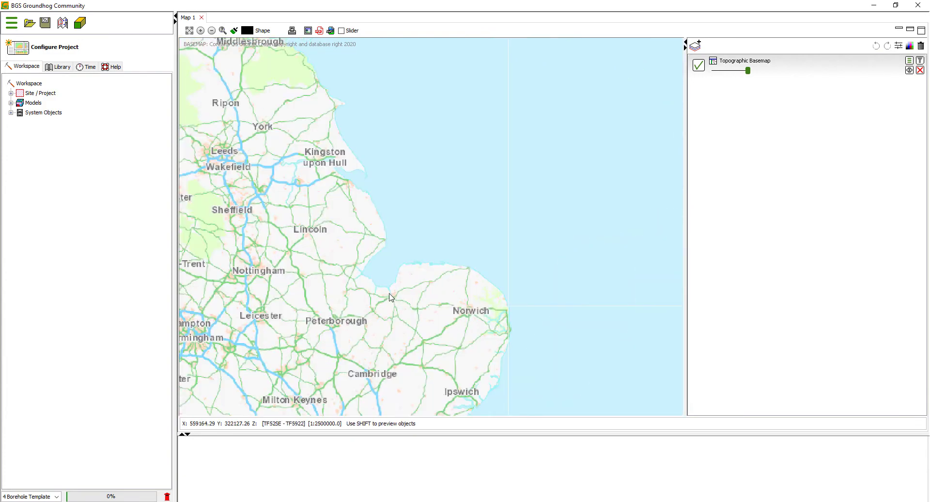
scroll(392, 298, up, 3)
scroll(399, 301, up, 3)
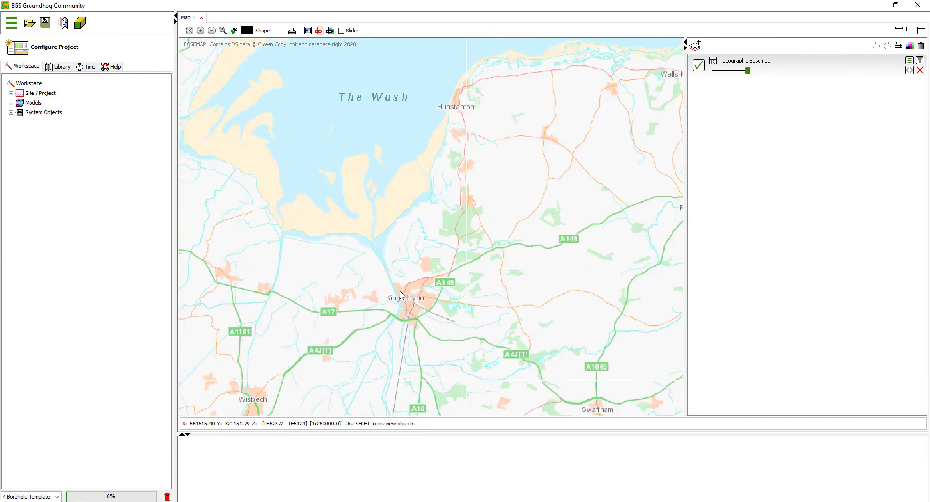
scroll(400, 296, up, 5)
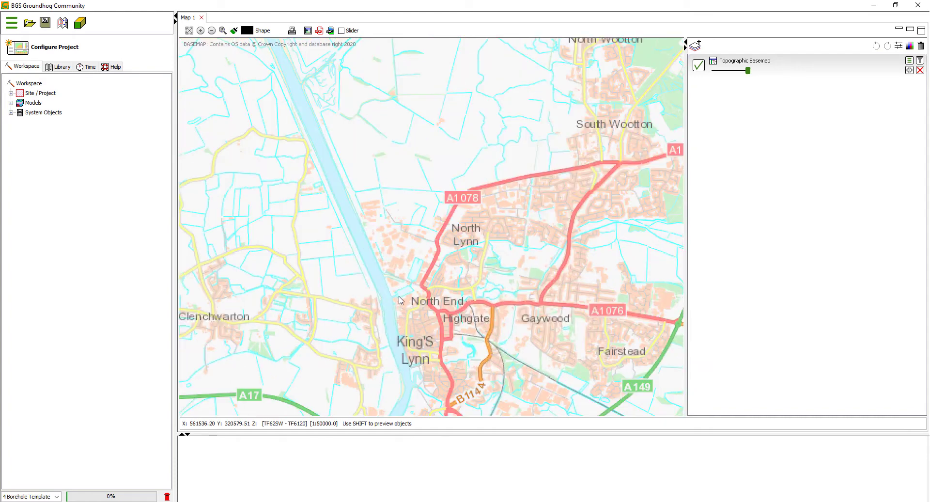
scroll(399, 298, up, 3)
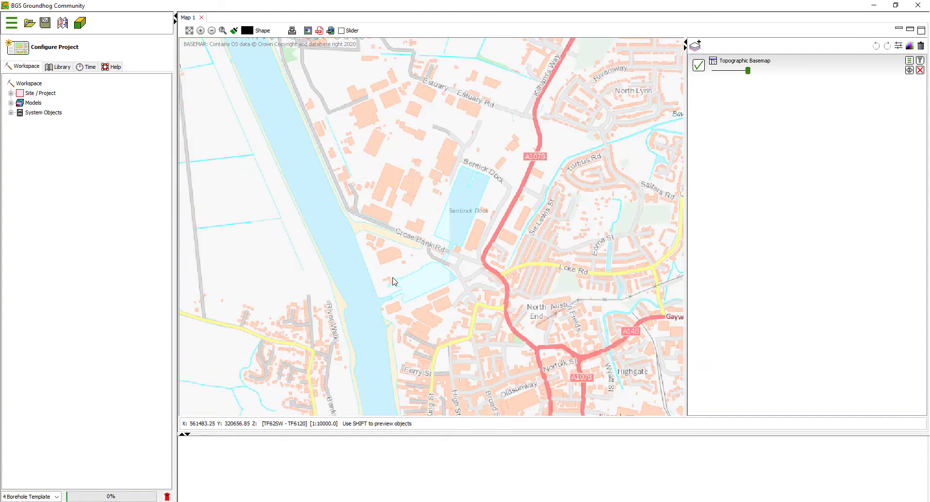
scroll(390, 291, up, 1)
scroll(409, 315, up, 1)
drag(421, 326, 397, 205)
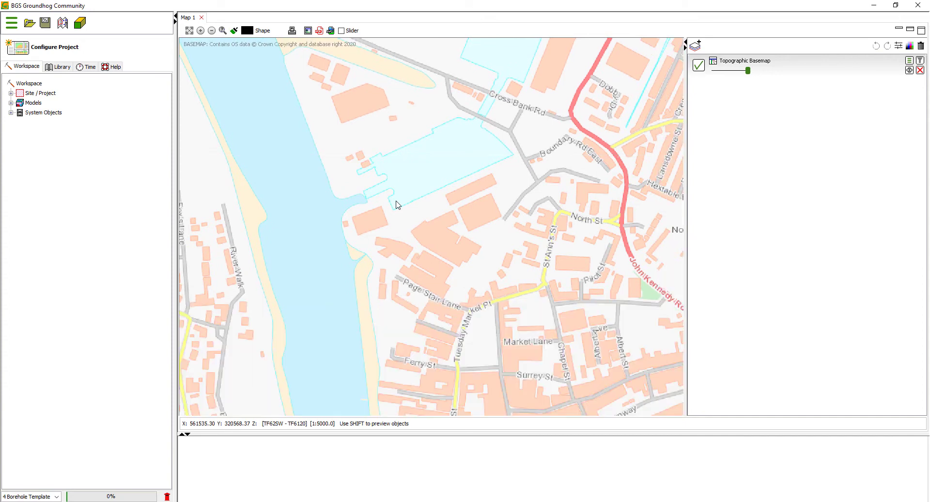
scroll(366, 187, up, 1)
drag(367, 188, 399, 202)
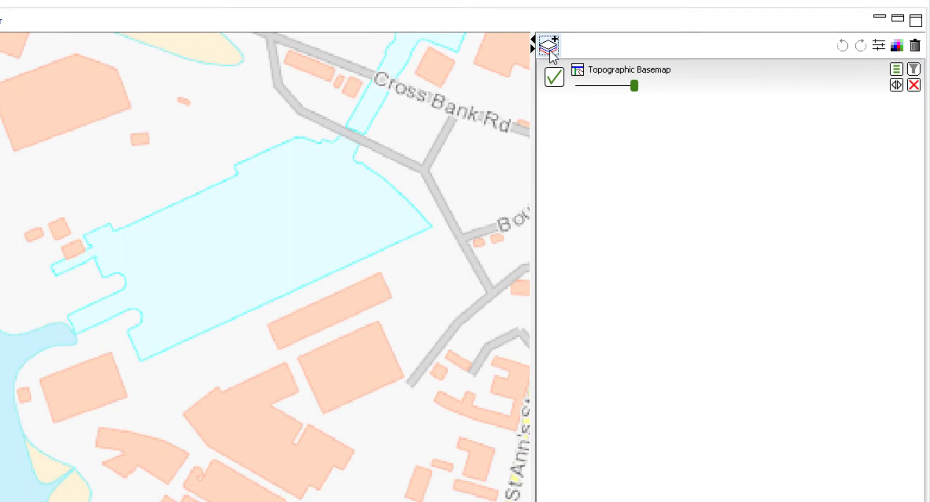
click(550, 47)
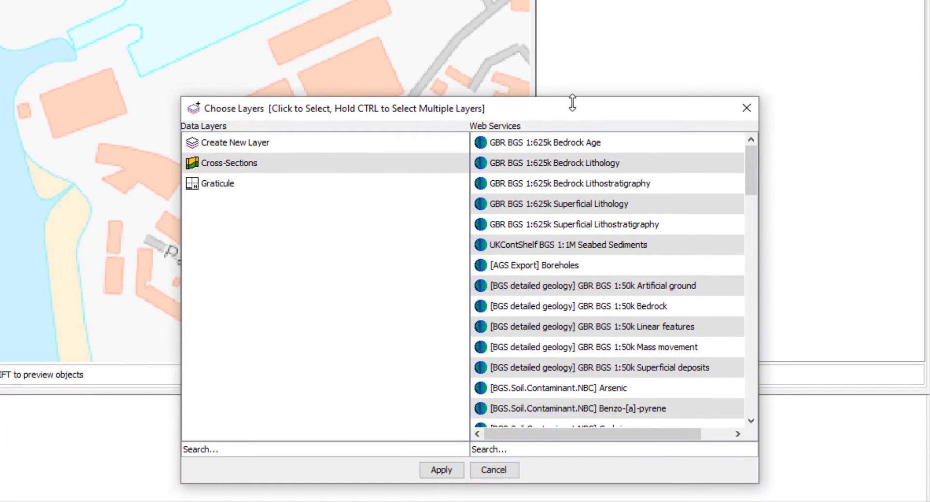
click(605, 453)
text(big)
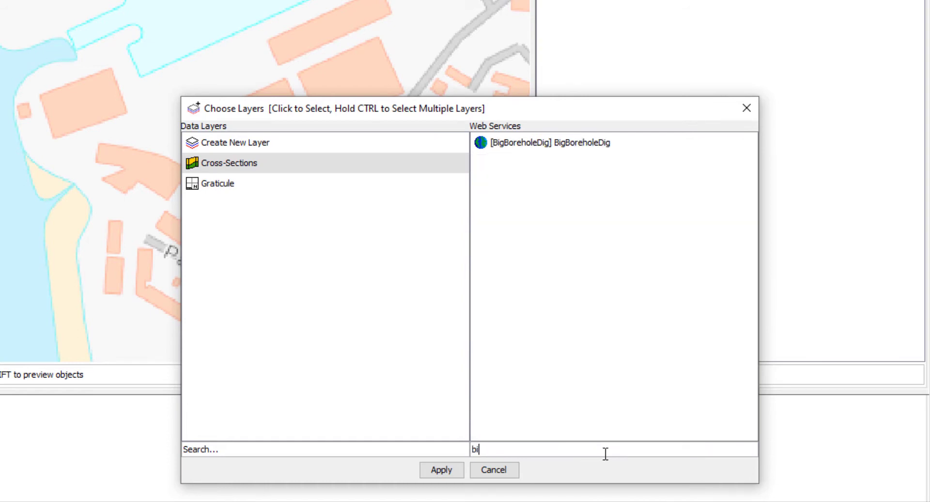
click(580, 143)
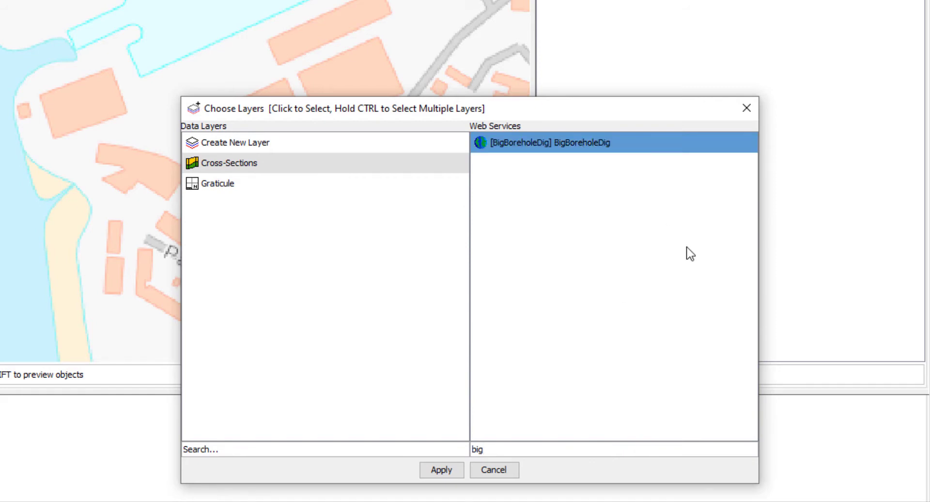
click(509, 471)
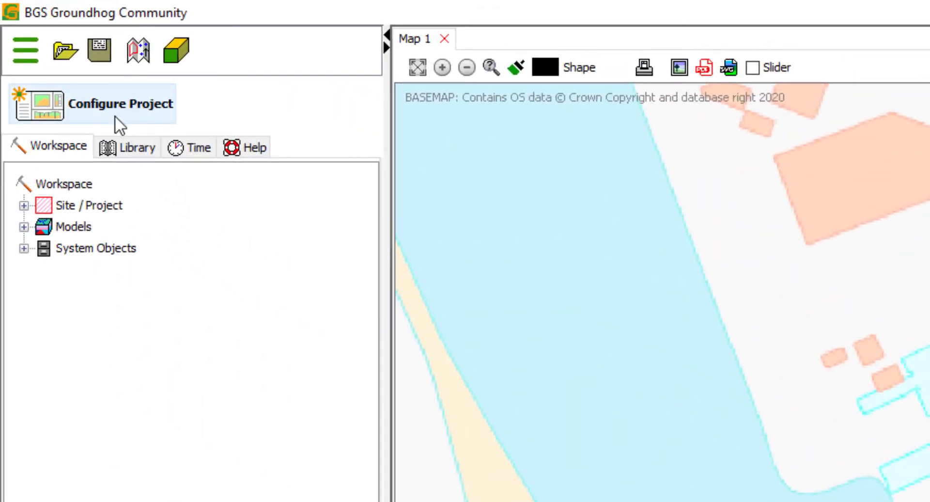
- In the GB Project settings, enable the Big Borehole Dig BGS map layer and apply it
click(116, 117)
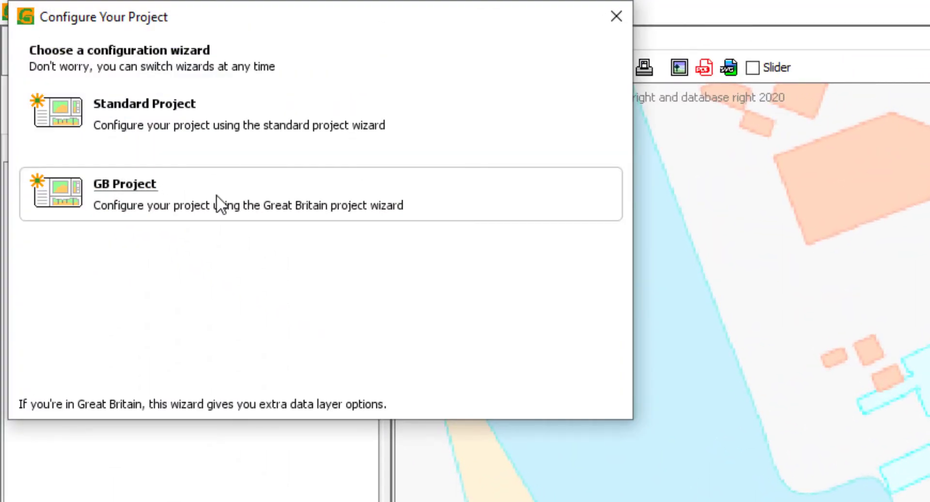
click(216, 193)
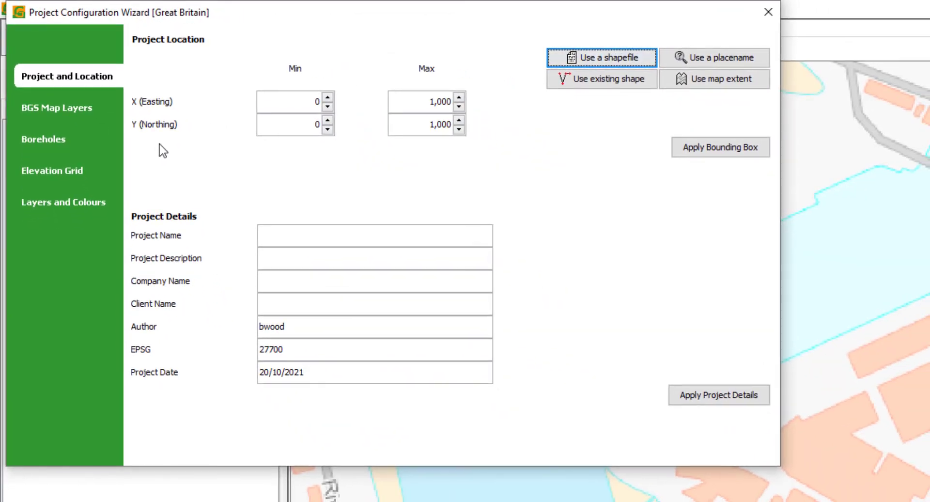
click(77, 110)
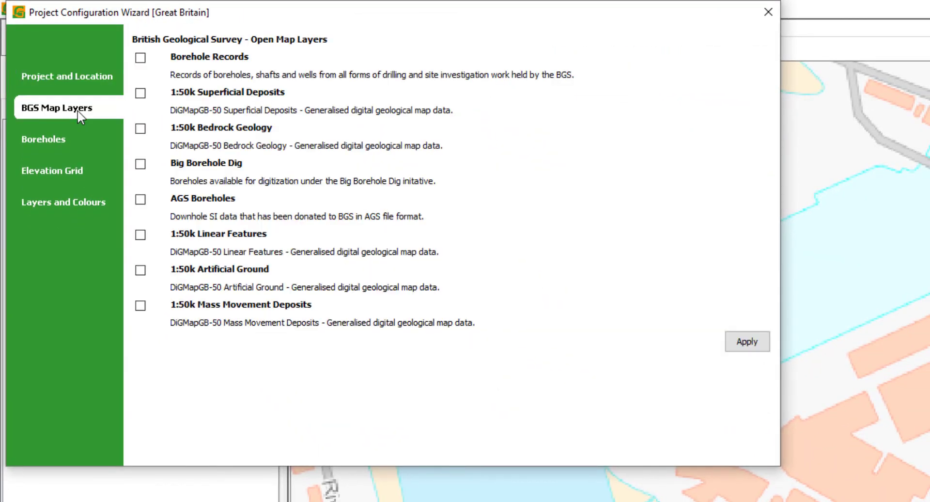
click(141, 164)
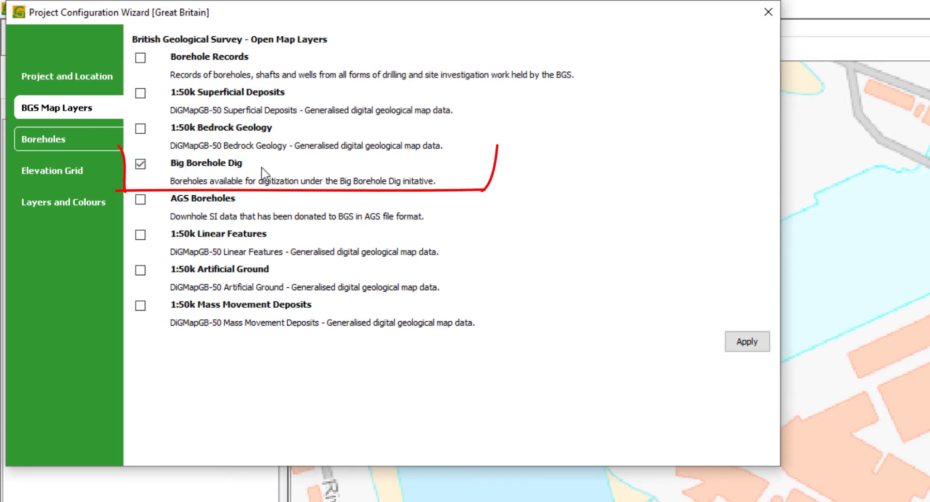
click(759, 340)
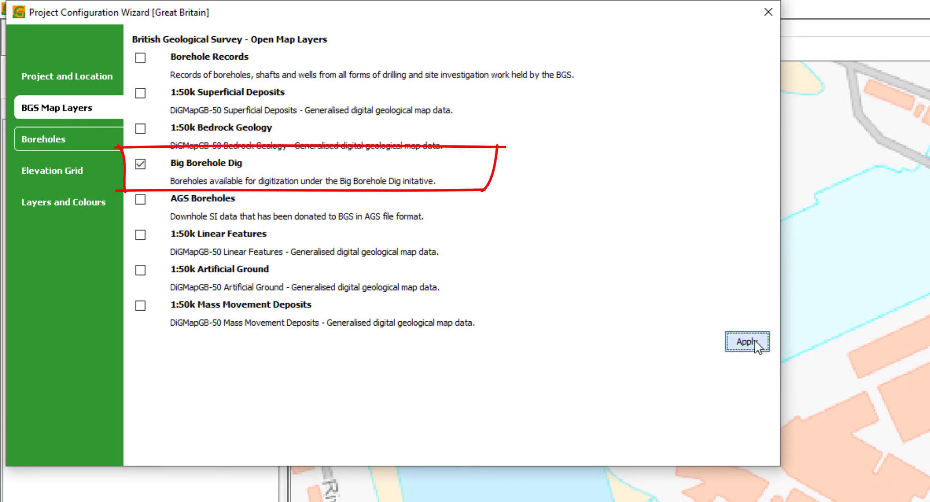
click(767, 13)
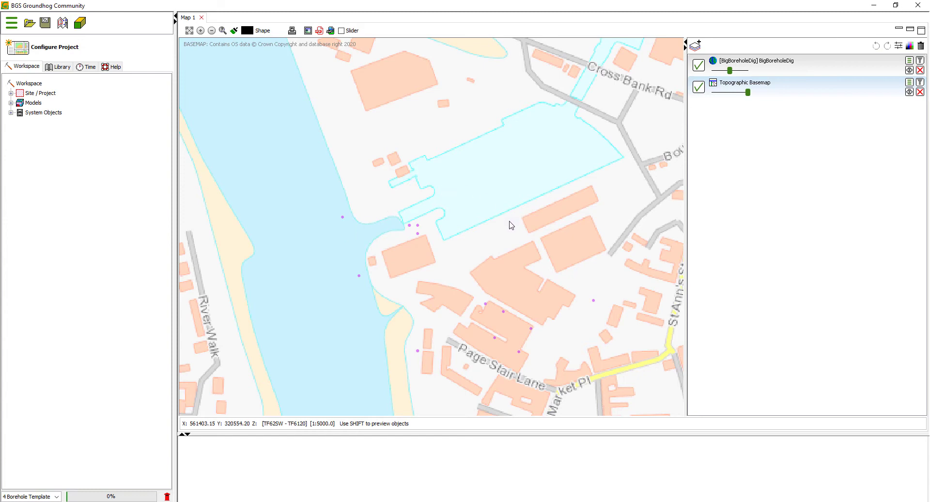
- Select the BigBoreholeDig row in the layers panel to make it active
click(791, 74)
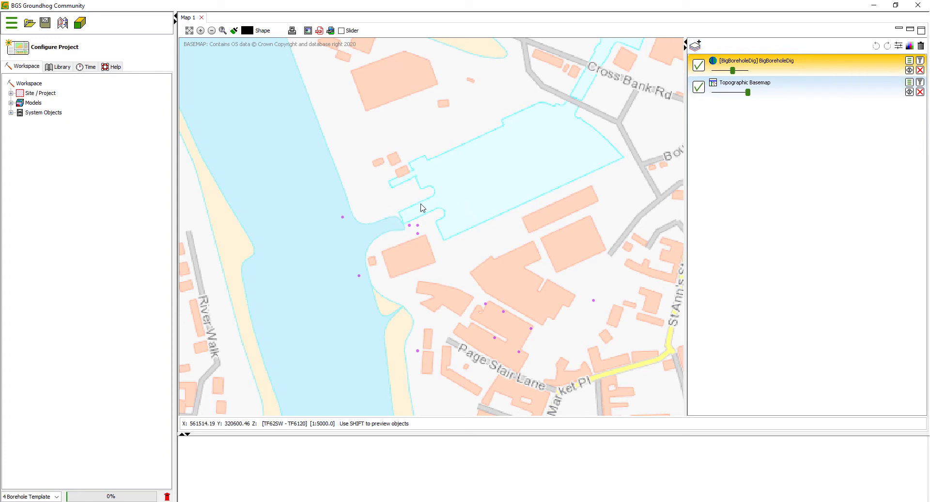
- Identify the dock-entrance borehole ALEXANDRA DOCK KINGS LYNN NORFOLK 1 and view its scanned log
click(409, 226)
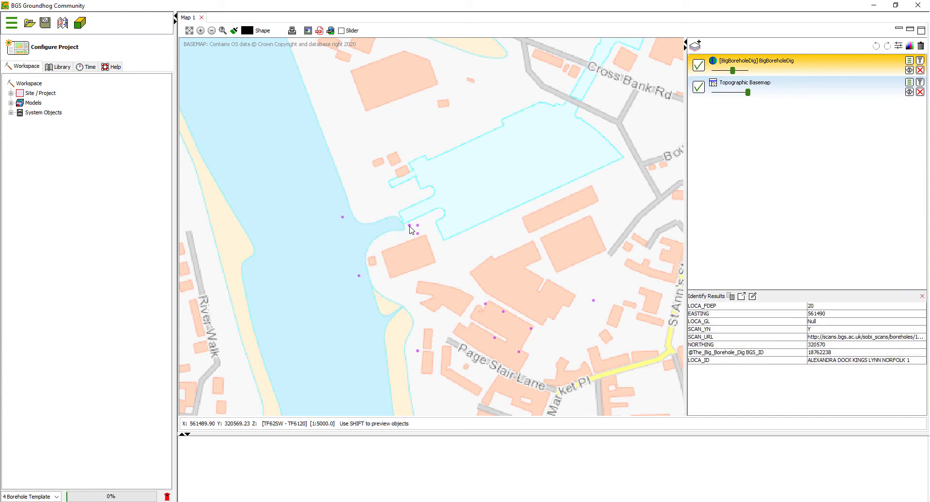
mouse_move(714, 307)
mouse_down()
mouse_move(812, 353)
mouse_move(787, 317)
mouse_move(806, 351)
mouse_move(786, 329)
mouse_up()
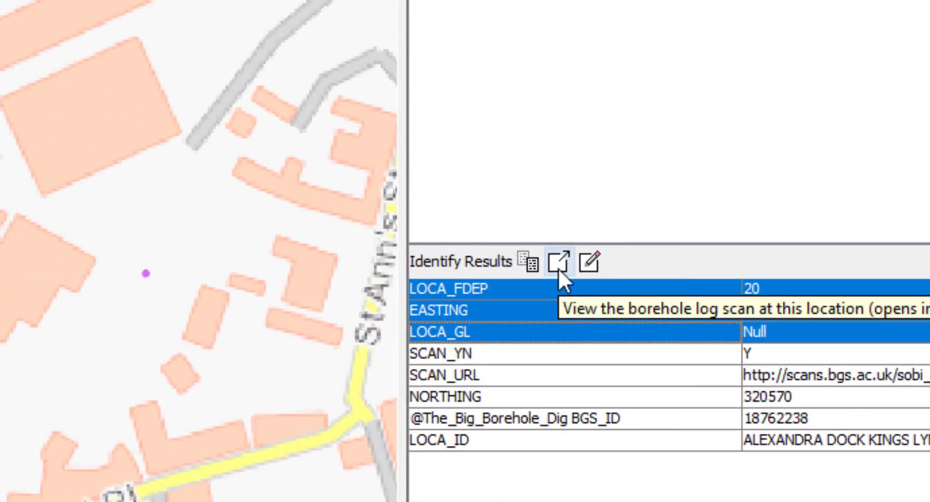
click(558, 263)
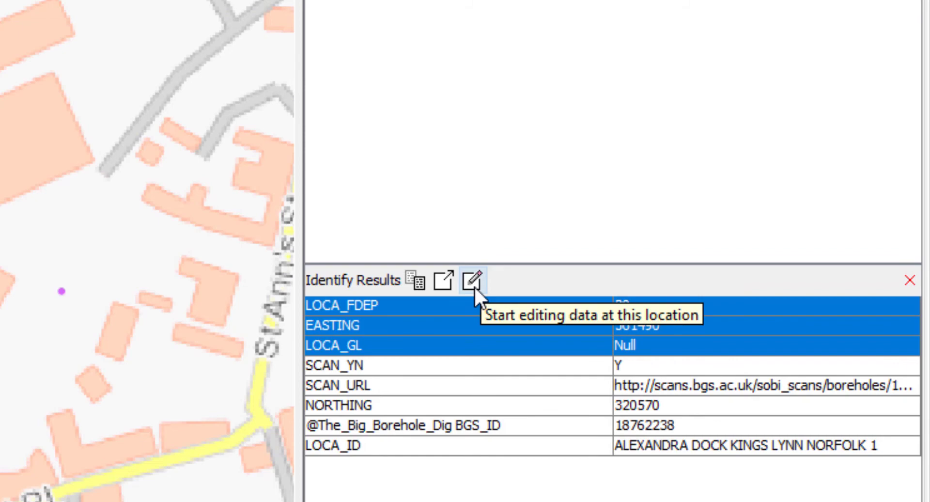
- Add ALEXANDRA DOCK KINGS LYNN NORFOLK 1 to the Big Borehole Dig Session and find it in the session
click(474, 285)
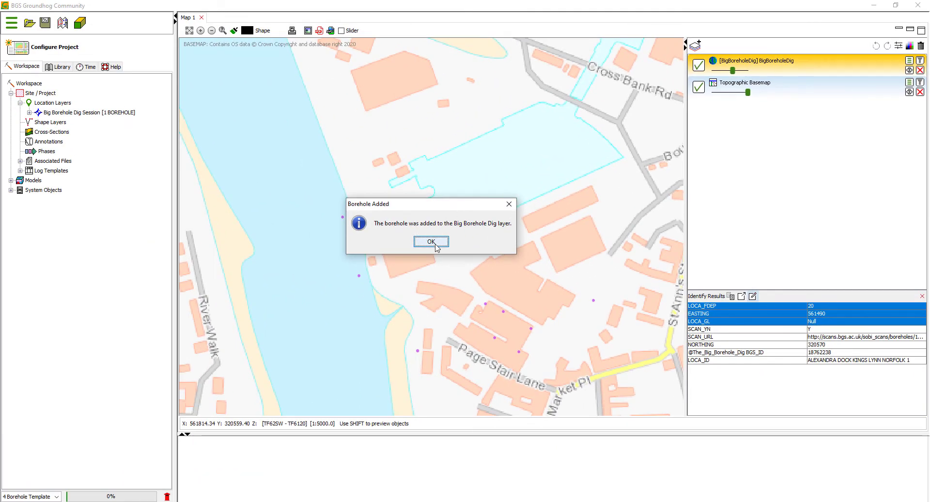
click(430, 241)
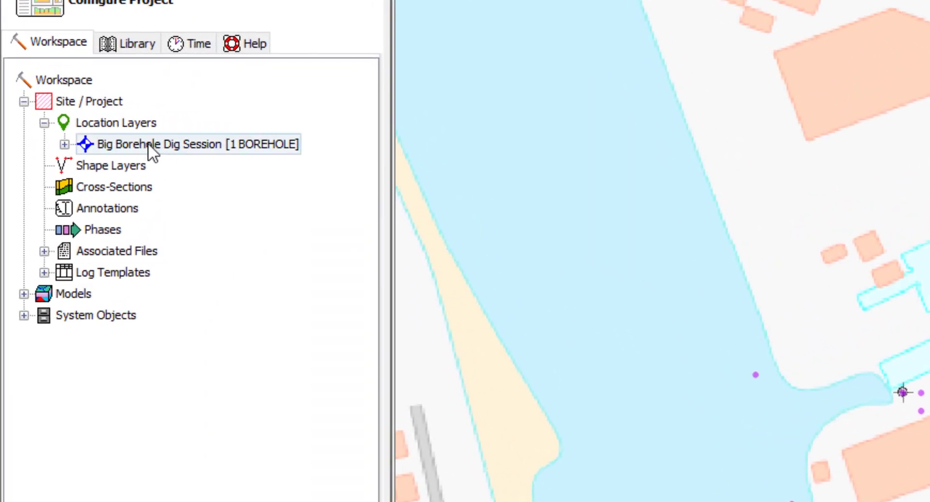
click(65, 144)
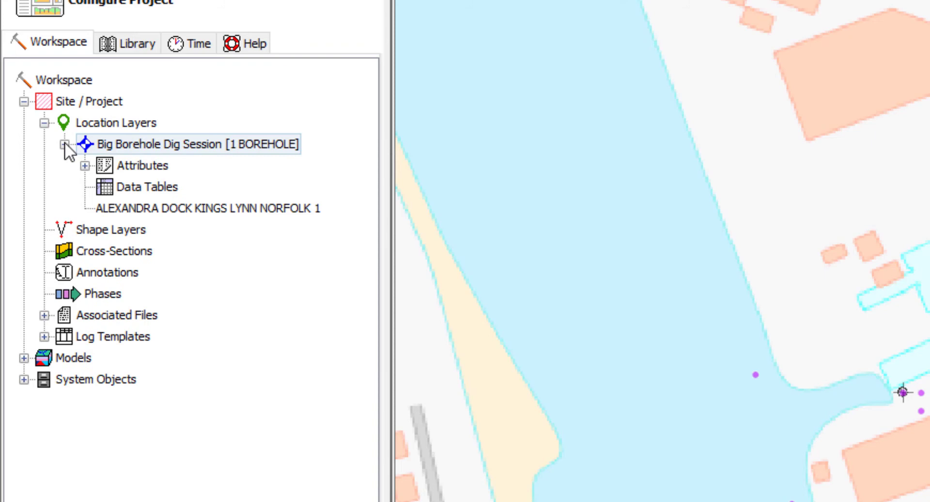
click(219, 208)
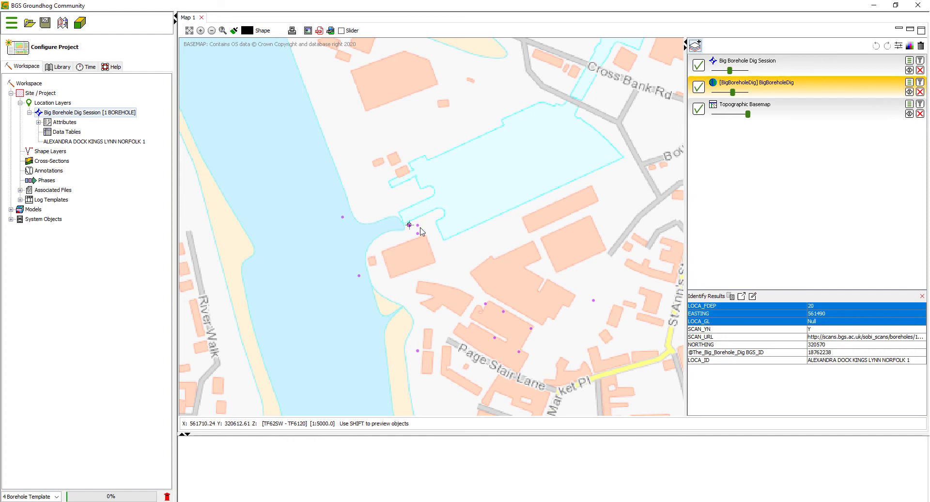
- Identify the neighbouring borehole ALEXANDRA DOCK KINGS LYNN NORFOLK 3 and add it as the second session borehole
scroll(421, 232, up, 1)
scroll(421, 232, up, 1)
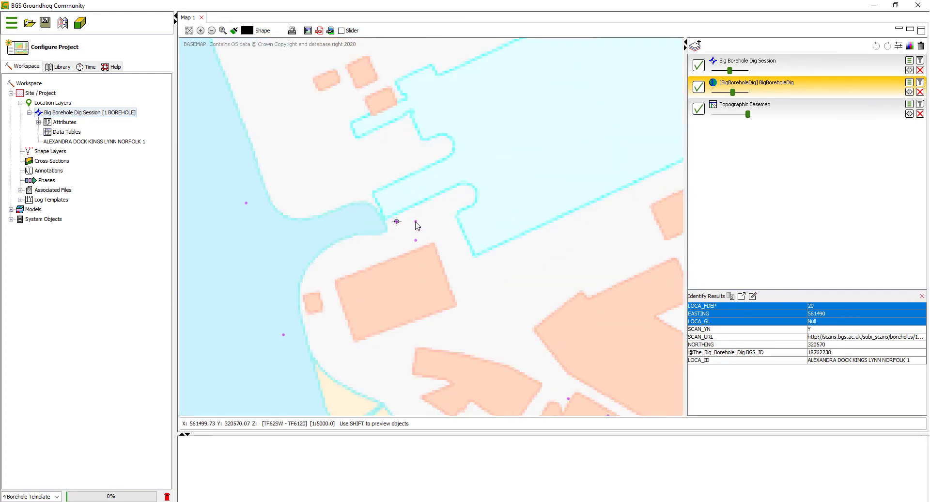
click(416, 221)
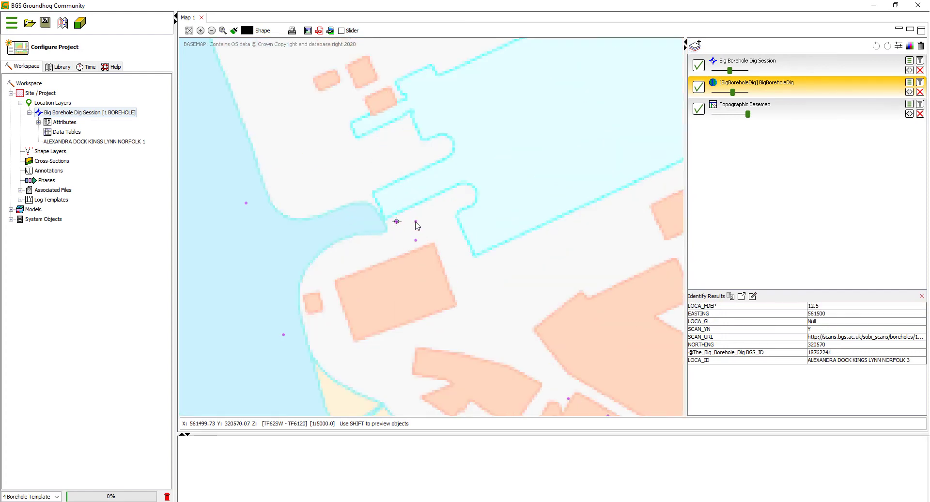
click(731, 297)
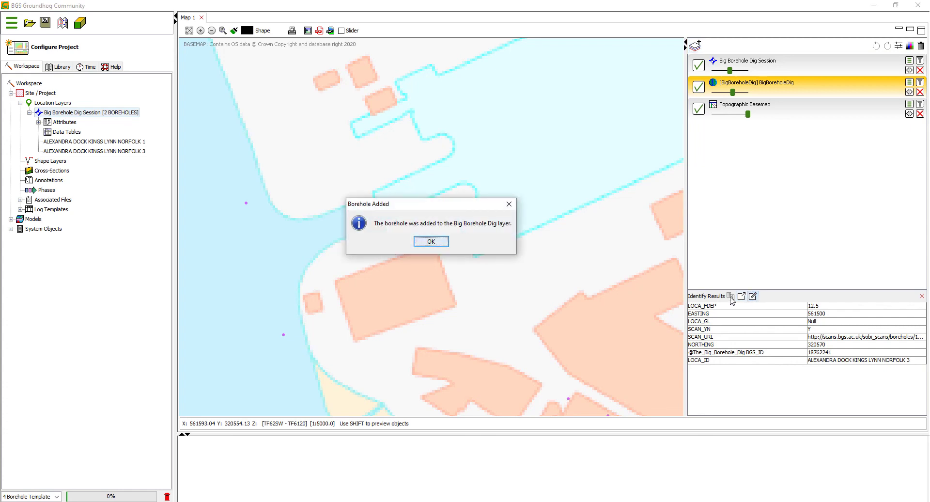
click(431, 242)
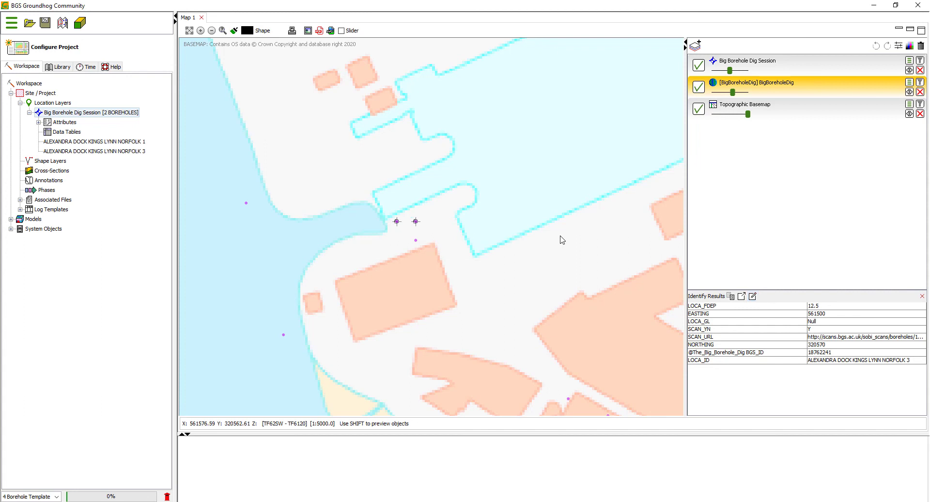